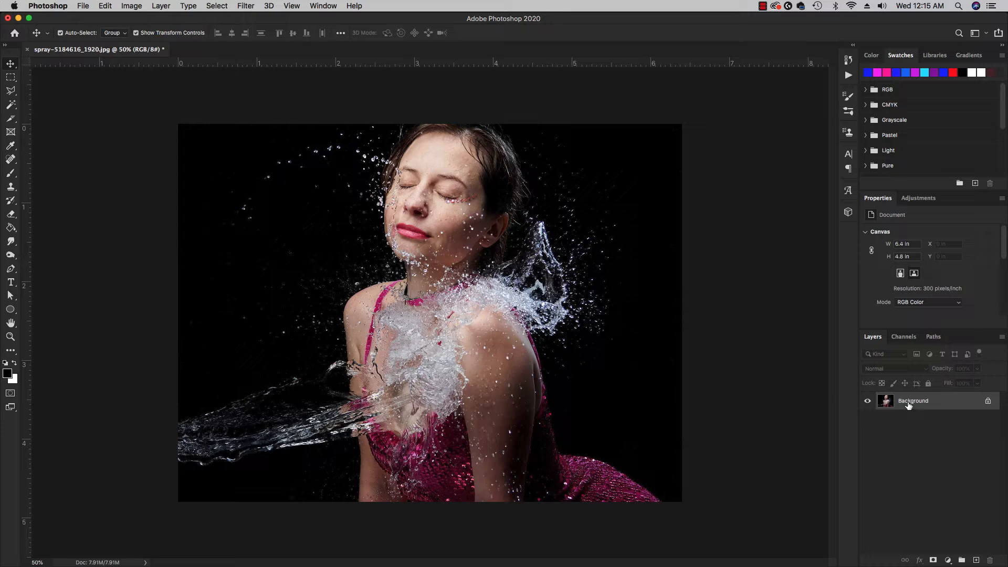
- Duplicate the Background layer and add a linear Gradient fill layer above the copy at an angle of 0°
drag(908, 404, 976, 560)
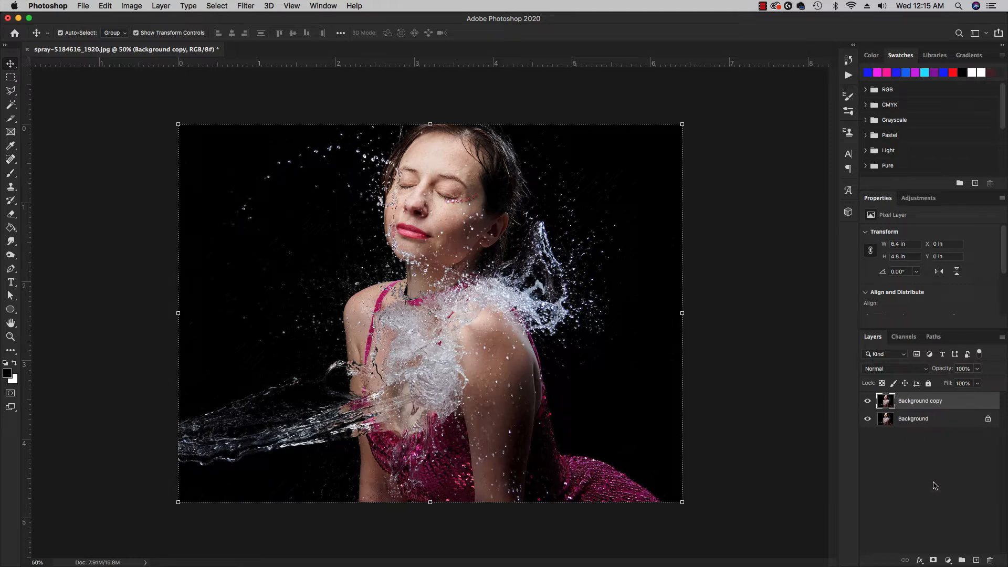
click(948, 560)
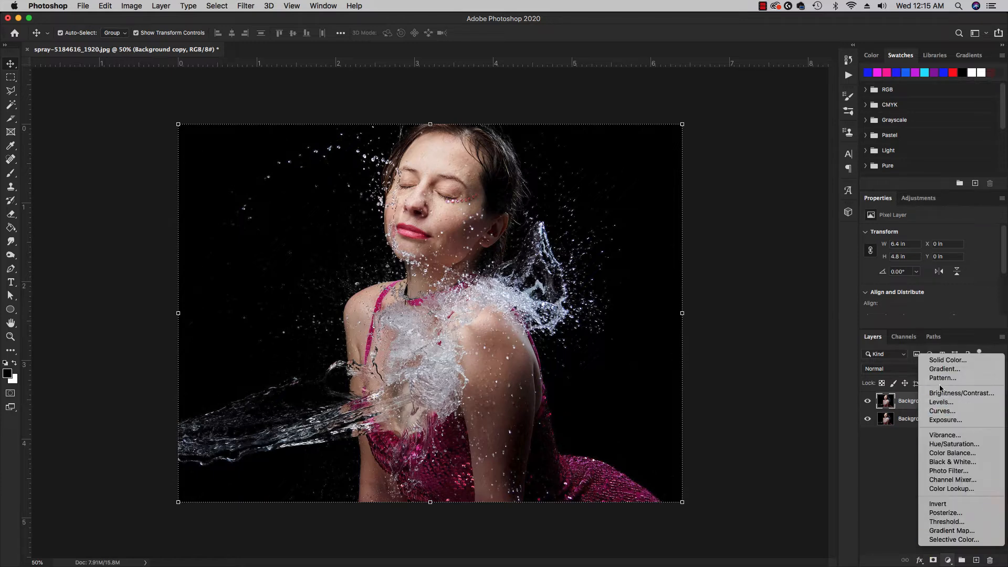
click(943, 369)
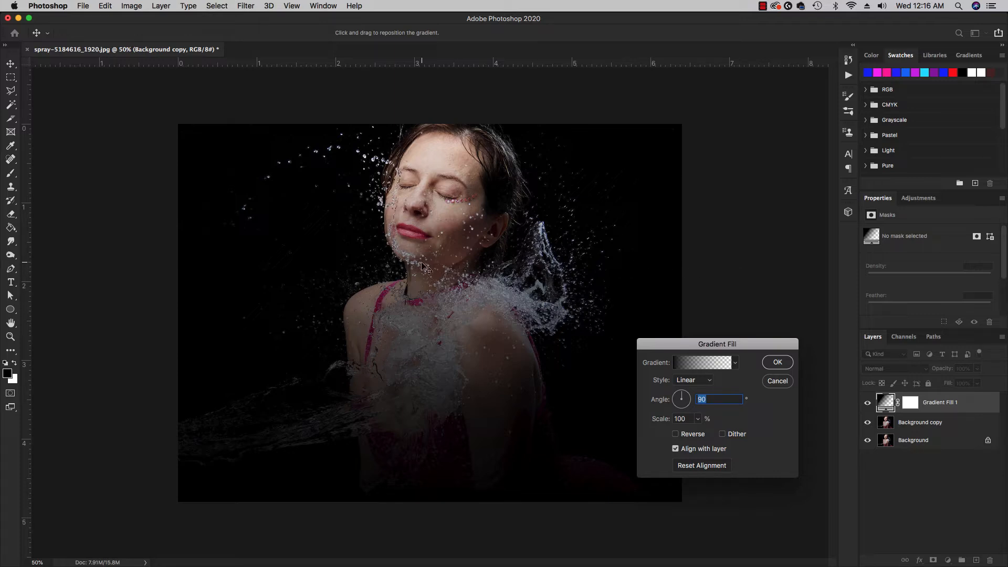
text(0)
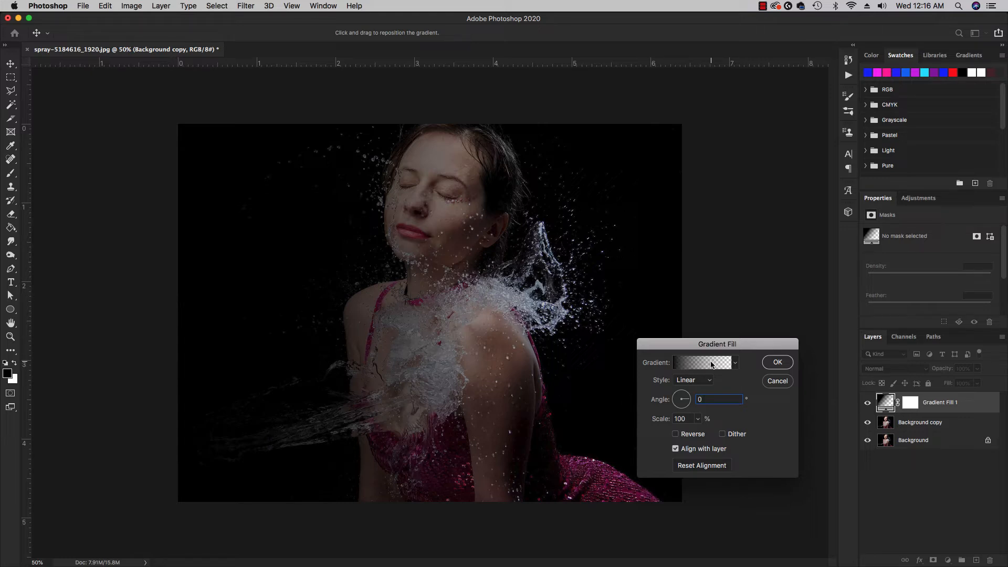
- Change the gradient's black color stop to purple c600ff, keeping the fade to transparent, and apply the gradient fill
click(712, 363)
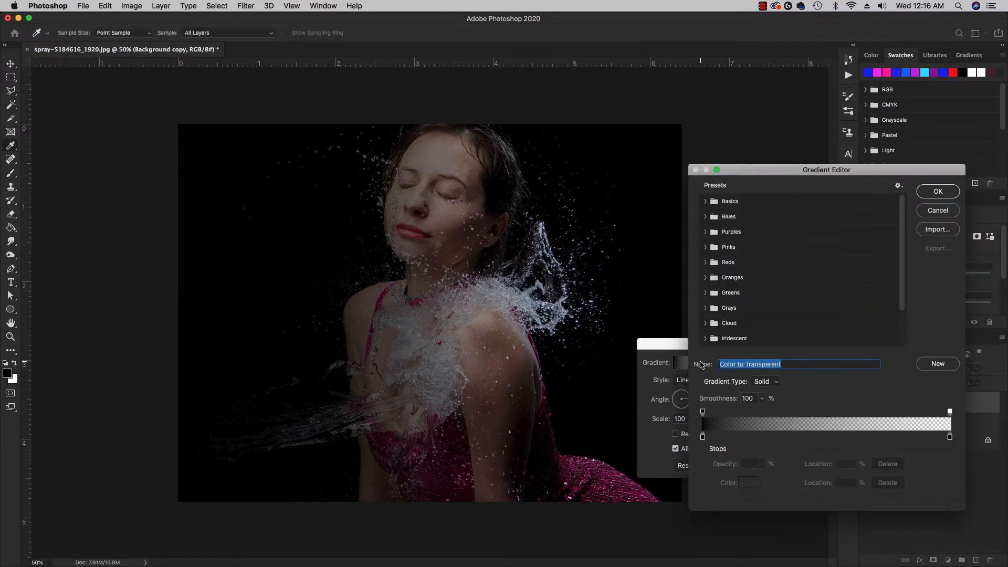
click(702, 437)
click(749, 483)
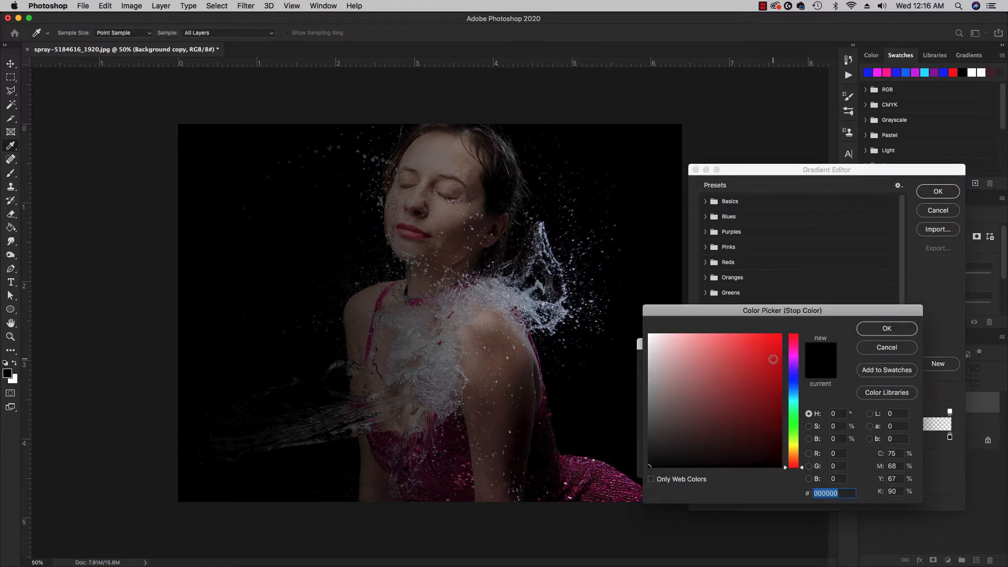
click(796, 402)
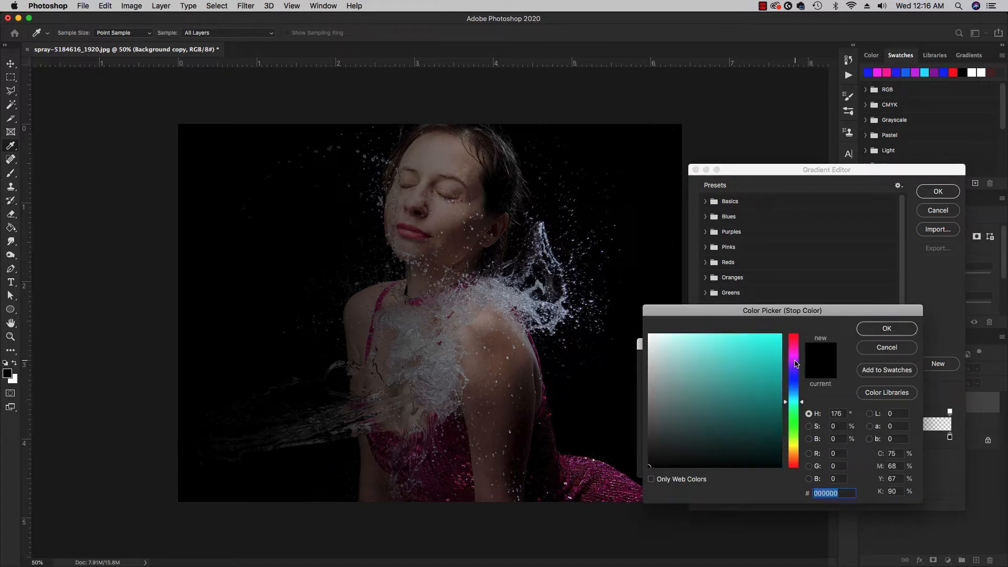
click(796, 362)
click(780, 337)
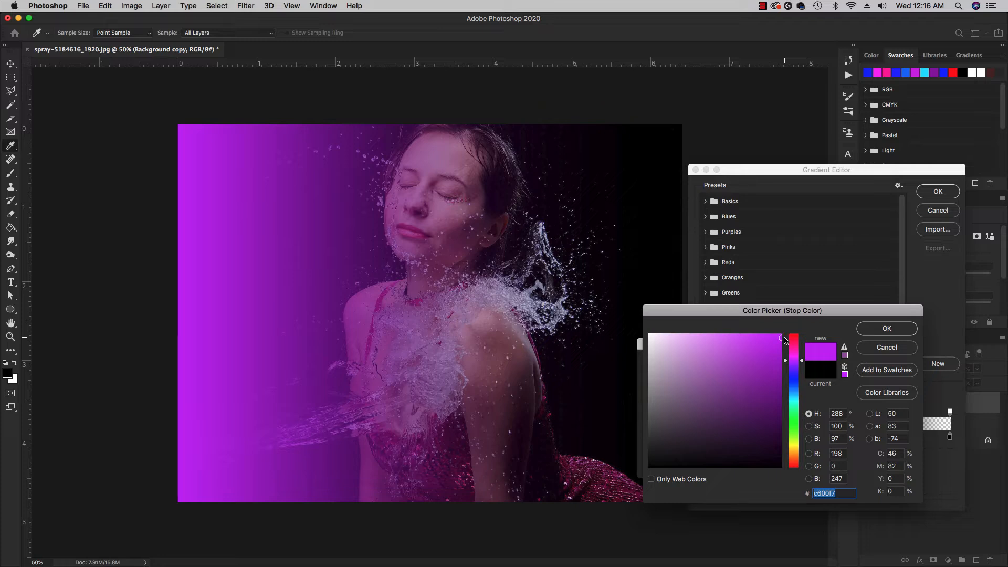
mouse_move(782, 344)
mouse_down()
mouse_move(781, 360)
mouse_move(782, 335)
mouse_move(794, 363)
mouse_up()
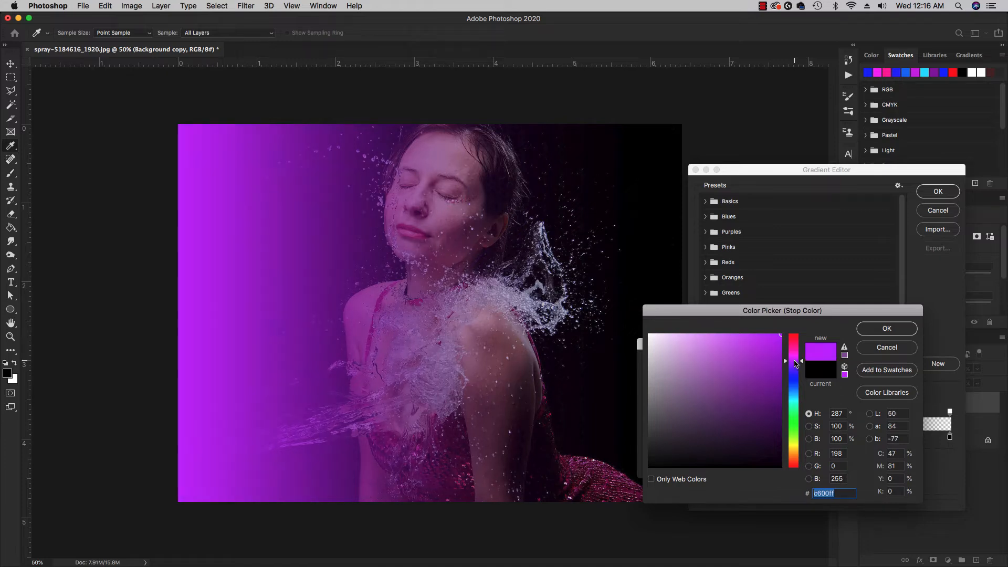
click(884, 331)
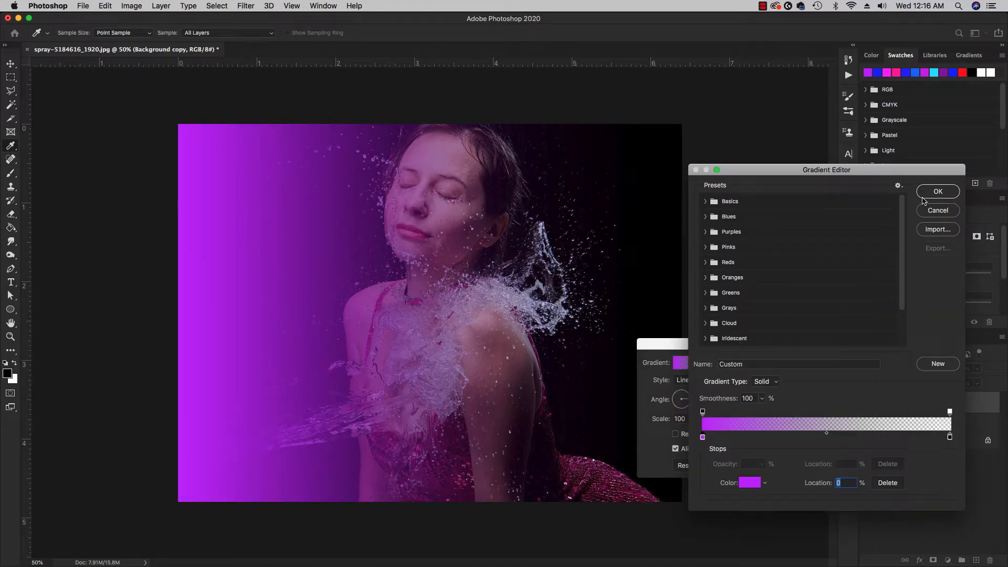
click(937, 192)
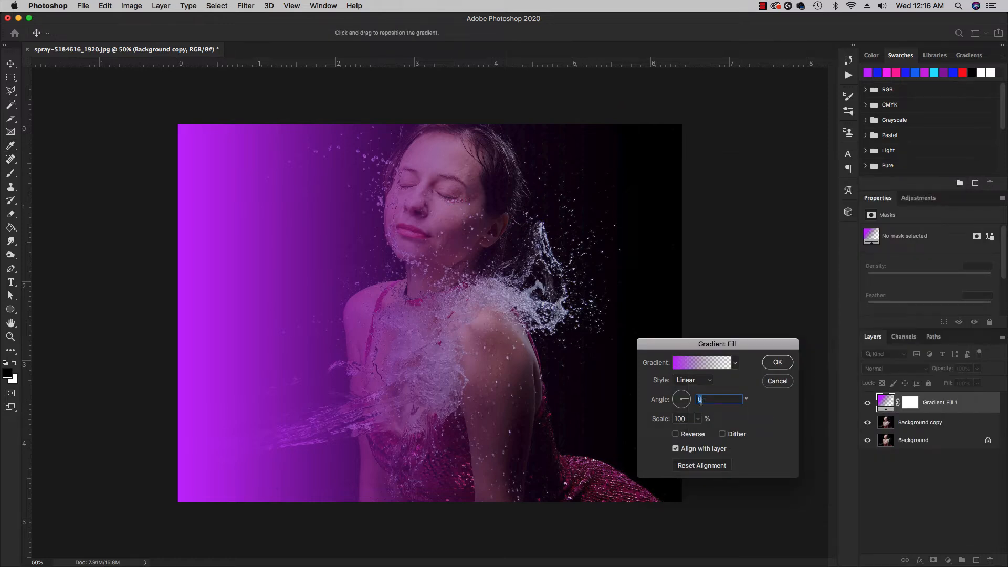
click(785, 362)
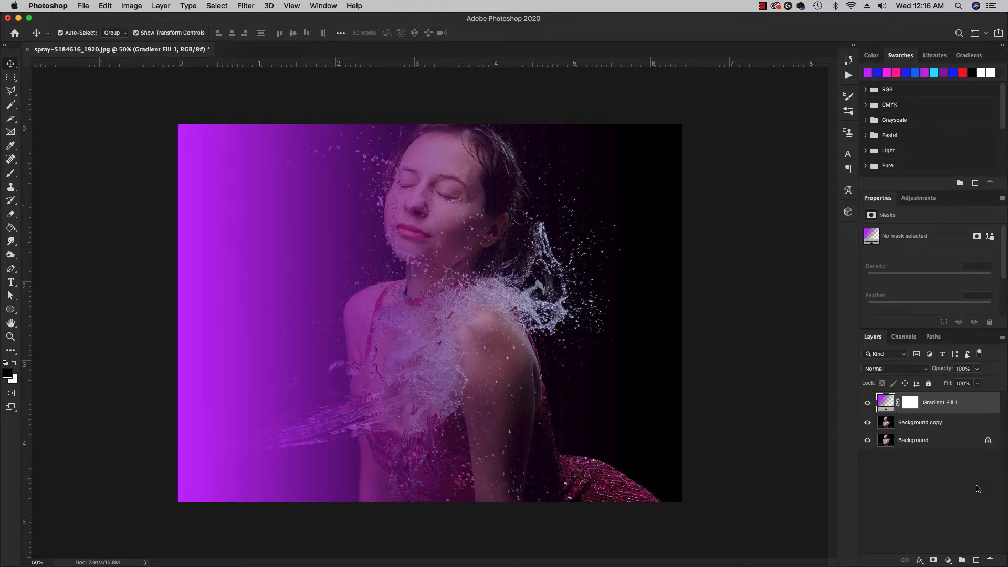
- Add a second linear Gradient fill layer above the purple one with its angle set to -180°
click(948, 560)
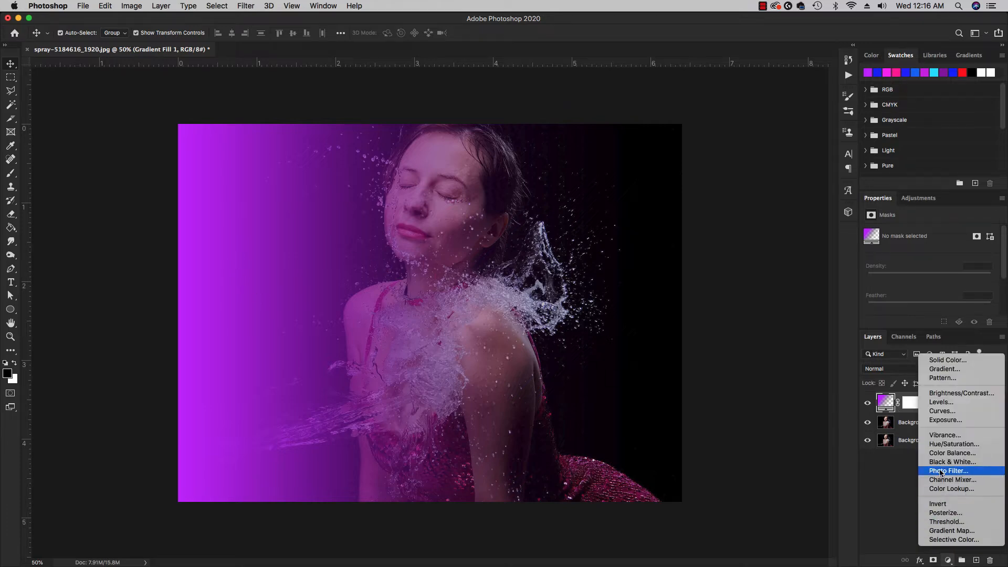
click(940, 371)
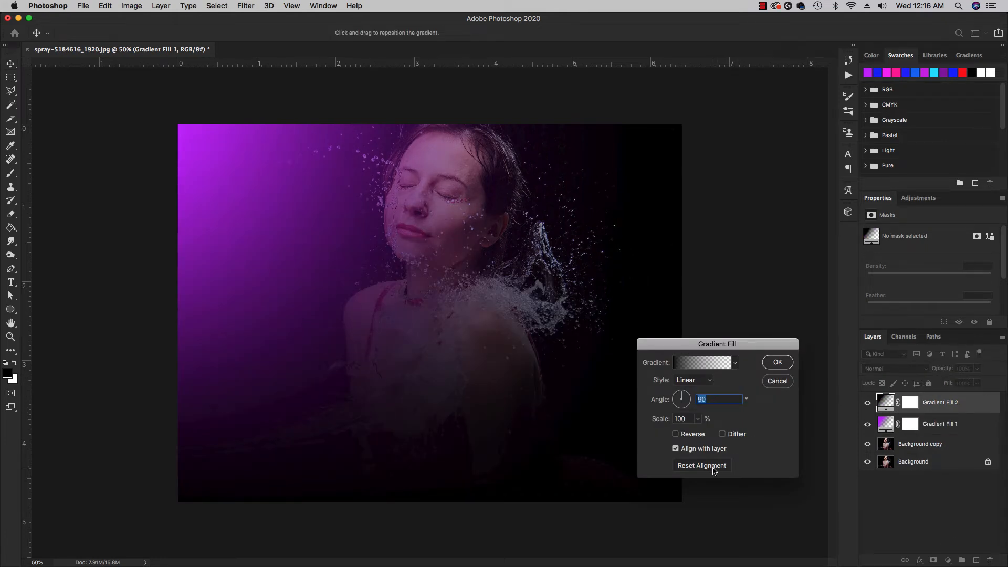
text(0)
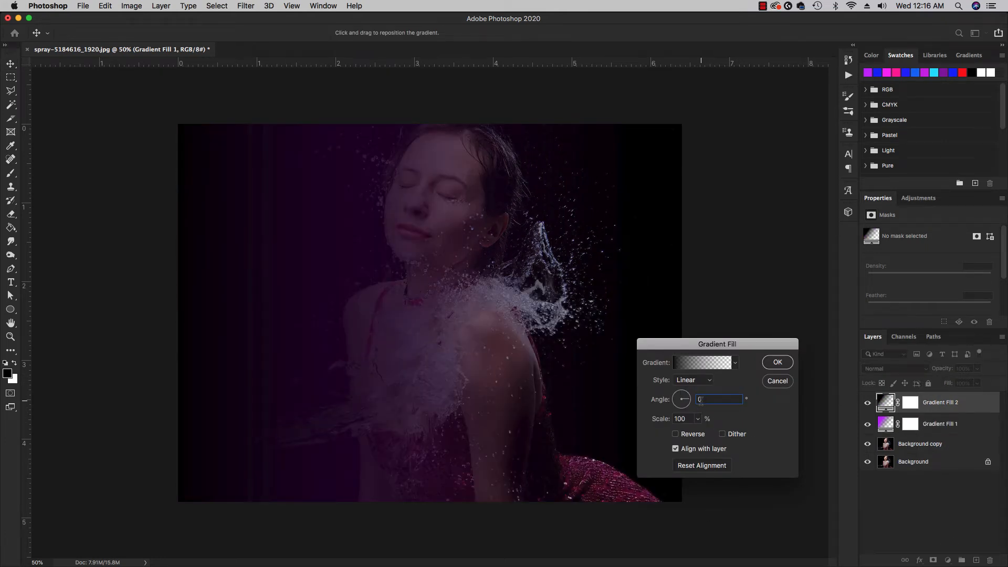
key(BackSpace)
text(-18)
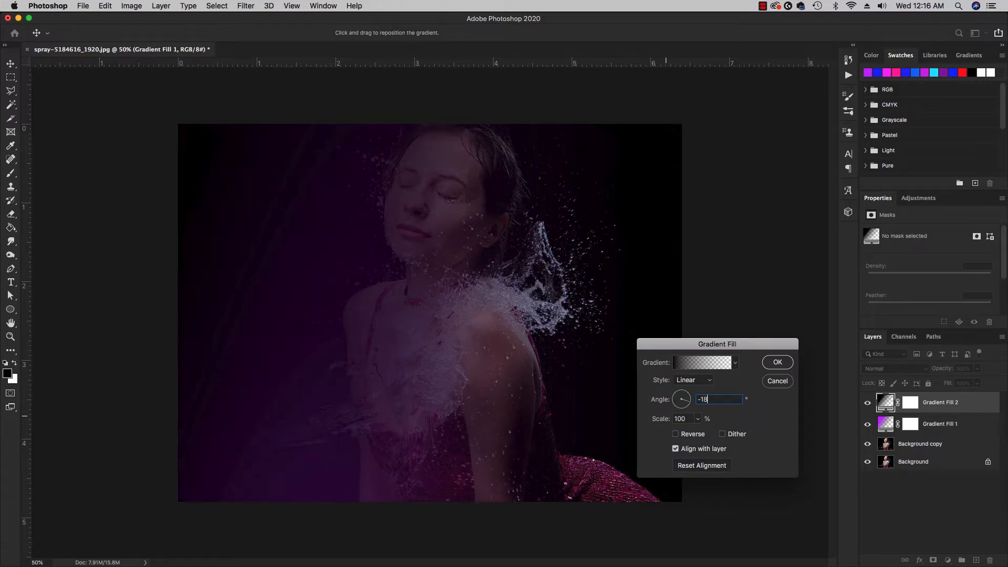
text(0)
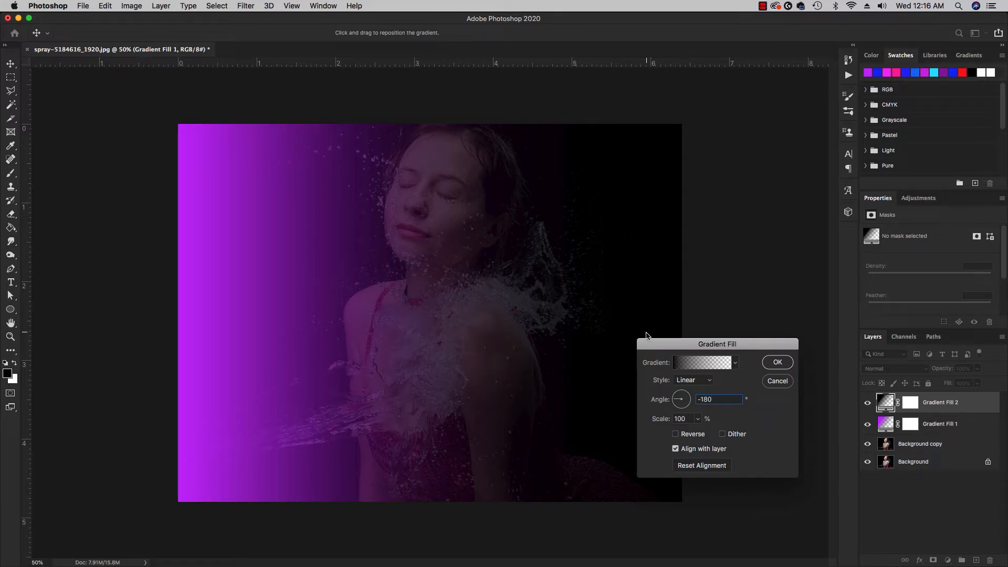
- Change the second gradient's black color stop to blue 00a0eb and apply the gradient fill
click(704, 366)
click(703, 437)
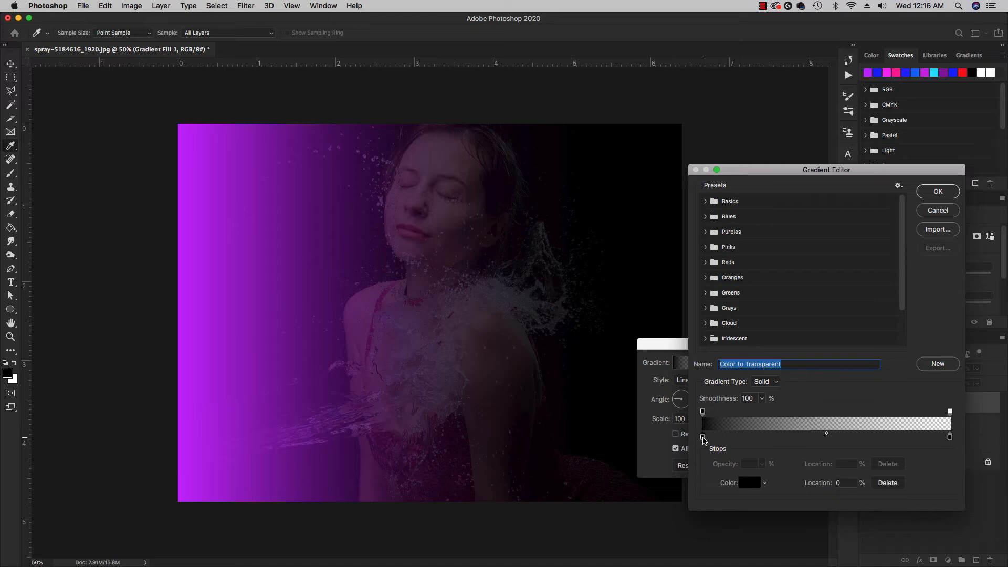
click(749, 482)
click(797, 394)
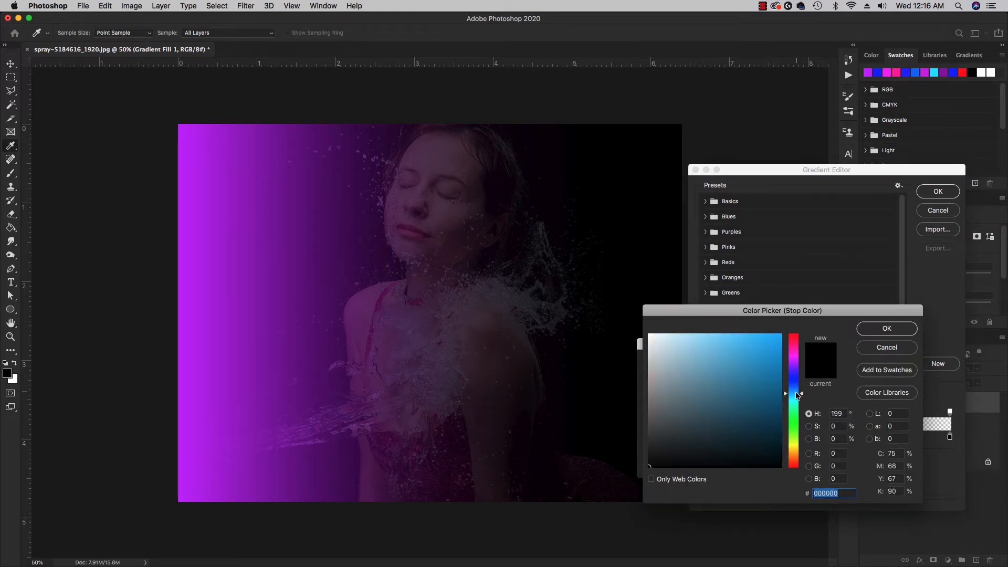
click(780, 344)
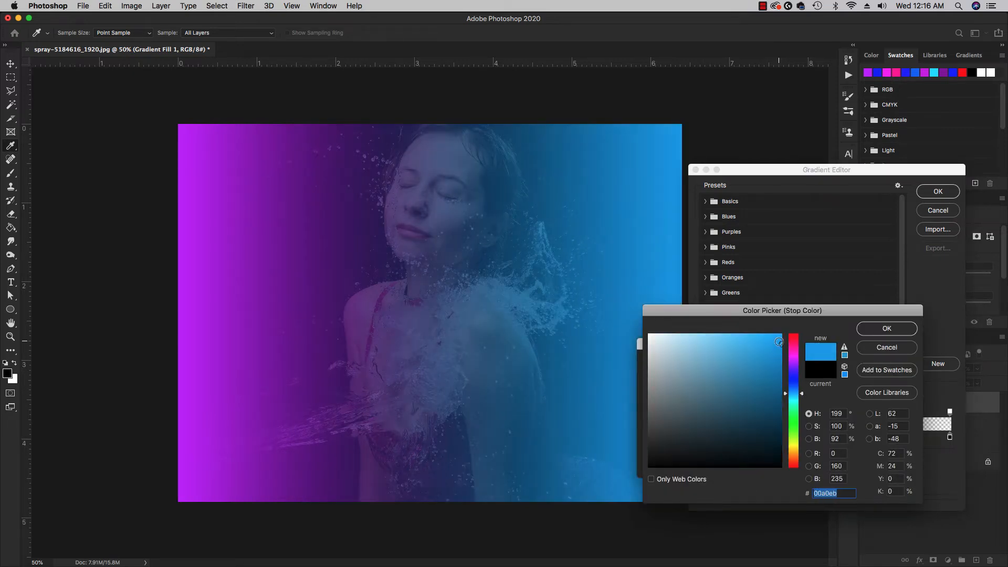
click(864, 330)
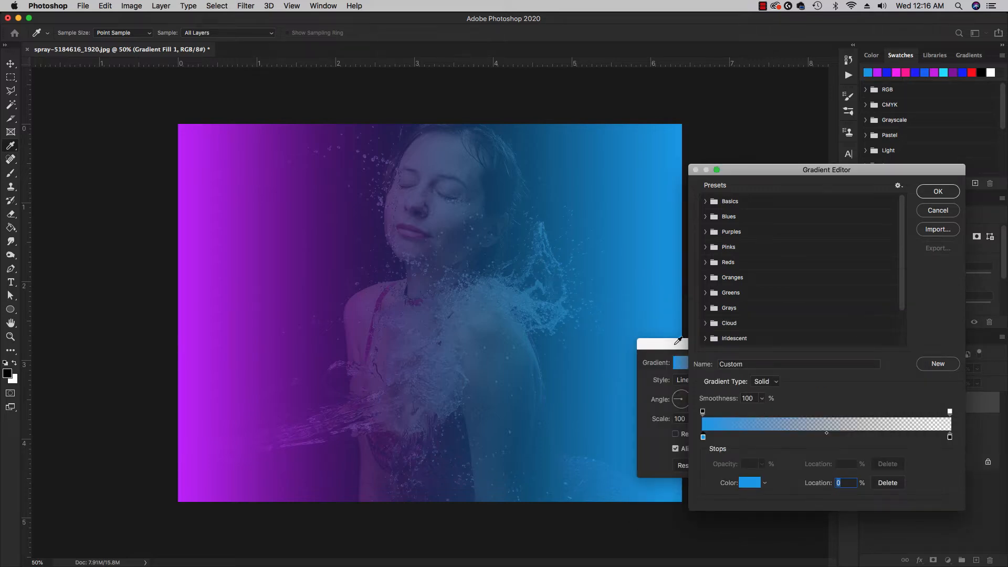
click(943, 193)
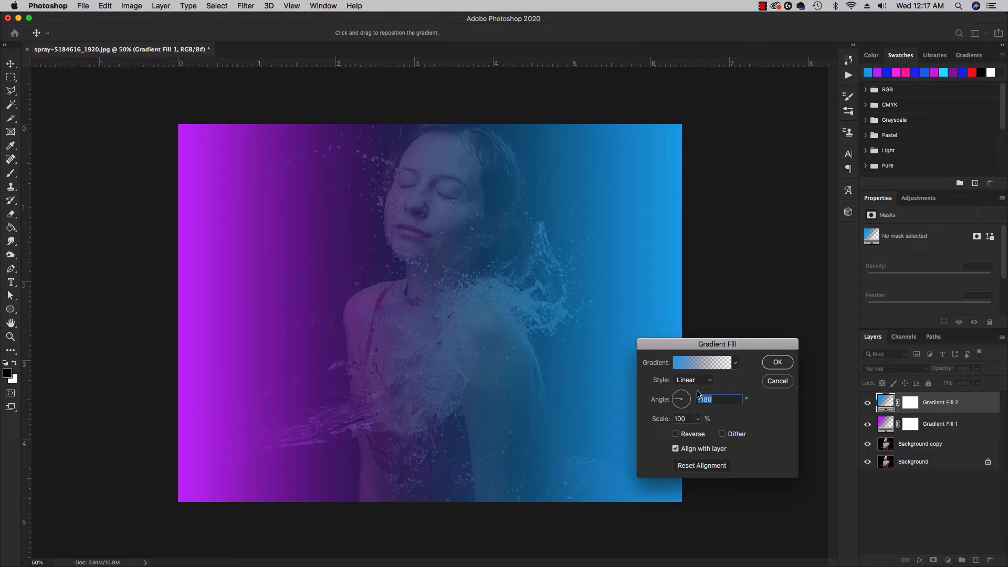
click(776, 361)
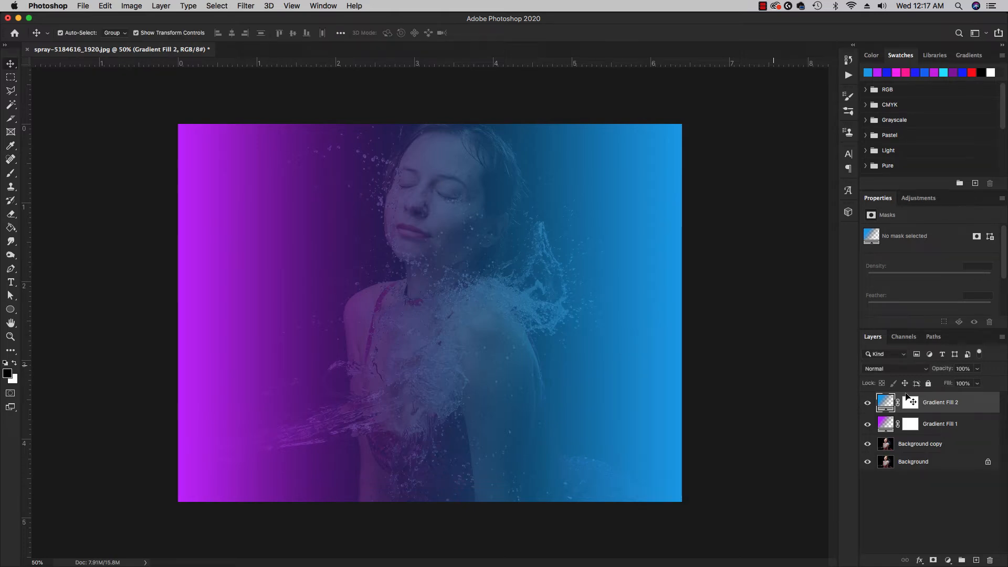
- Set the blend mode of both gradient fill layers to Color and deselect them
shift+click(939, 429)
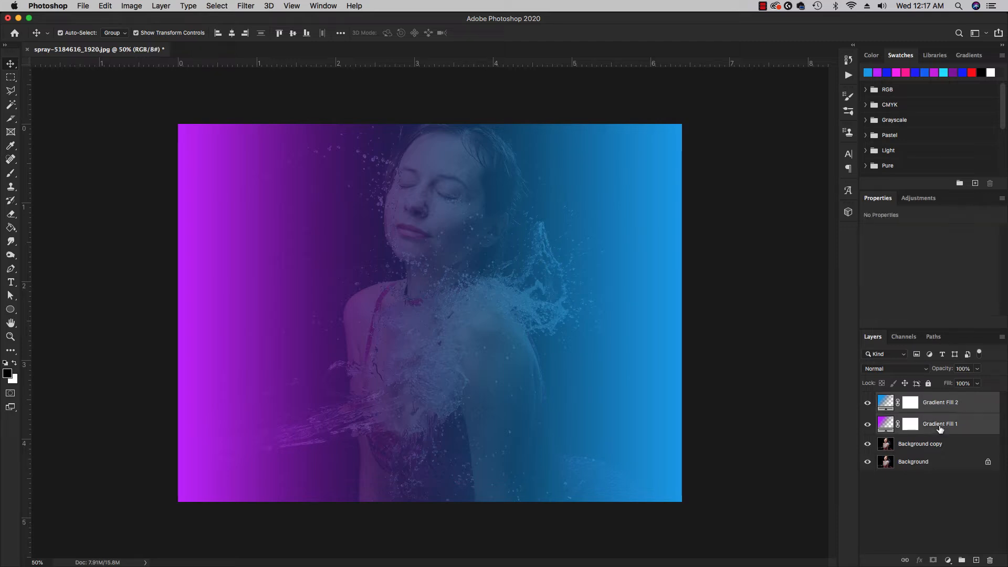
click(927, 374)
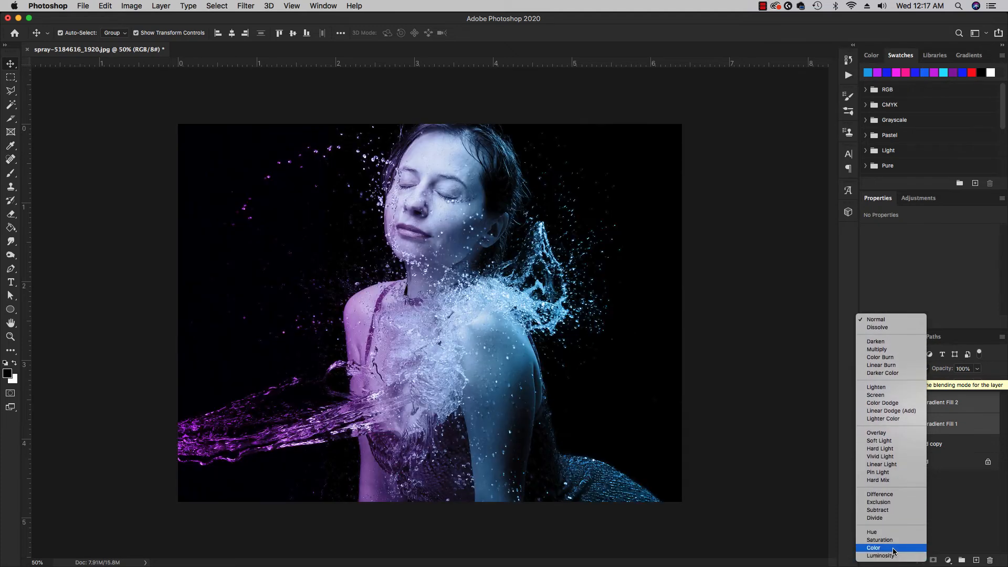
click(892, 549)
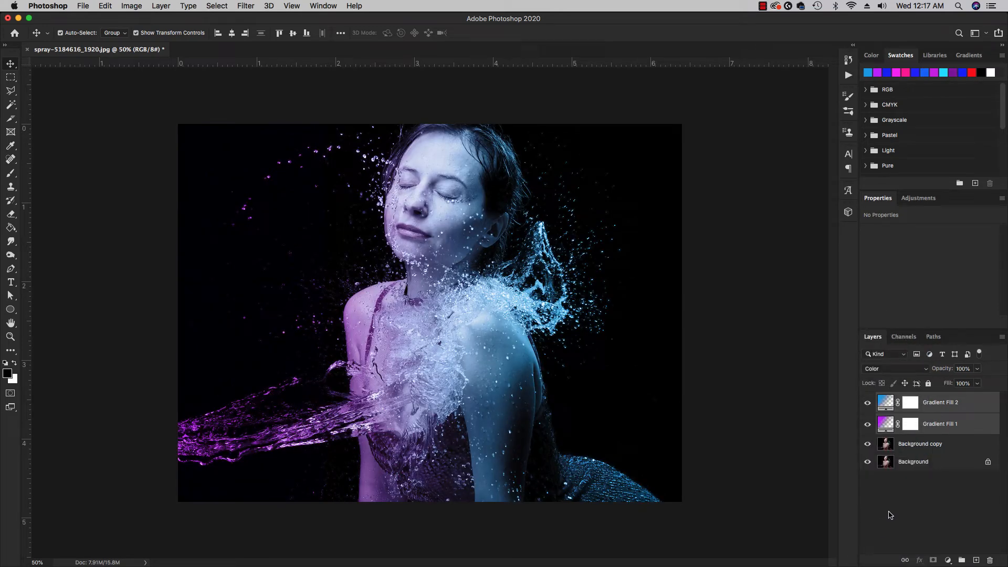
click(916, 480)
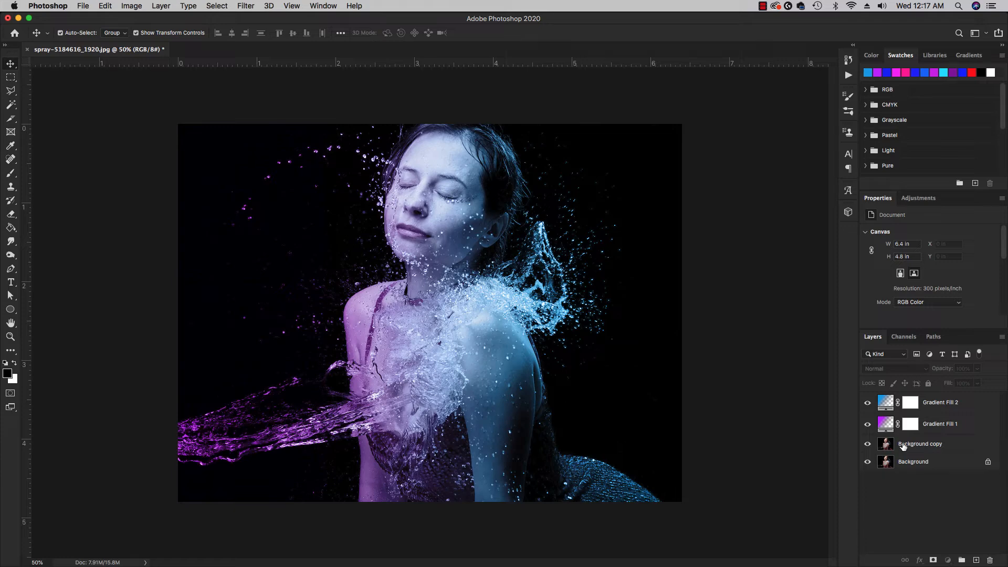
- Compare the original with the colored version by placing Background copy on top and toggling its visibility, then restore its position and visibility
drag(901, 445, 899, 397)
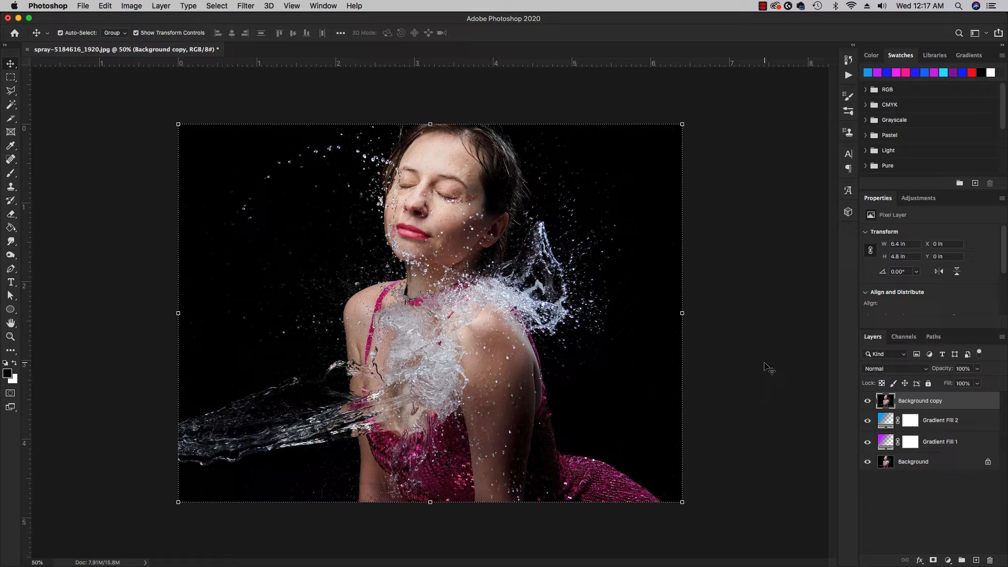
click(868, 402)
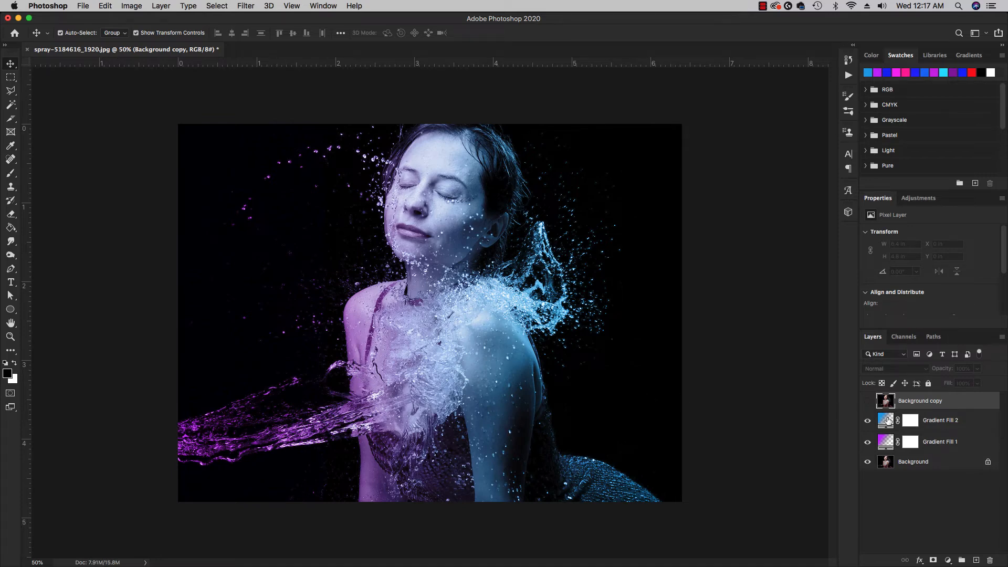
click(867, 401)
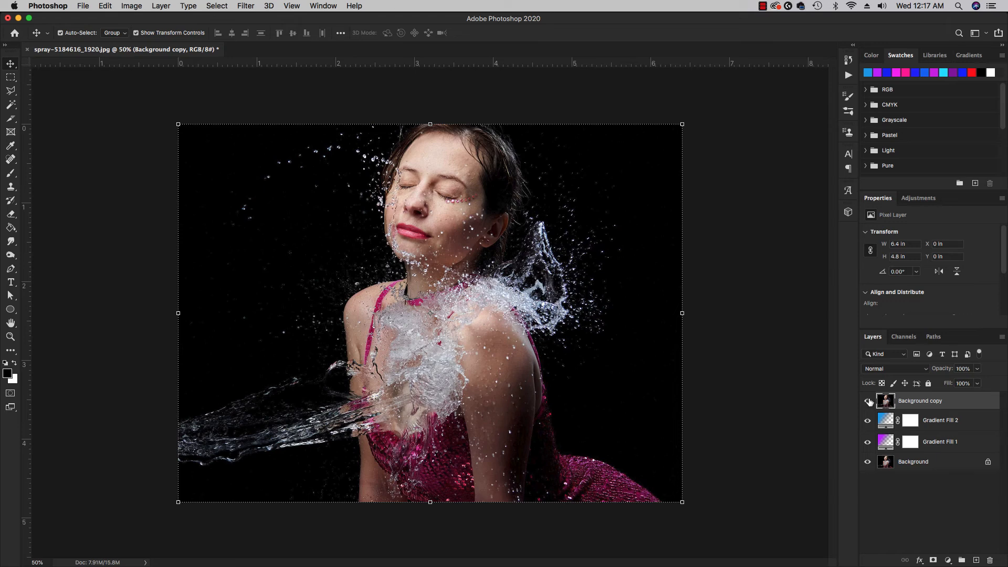
click(867, 401)
drag(893, 404, 894, 451)
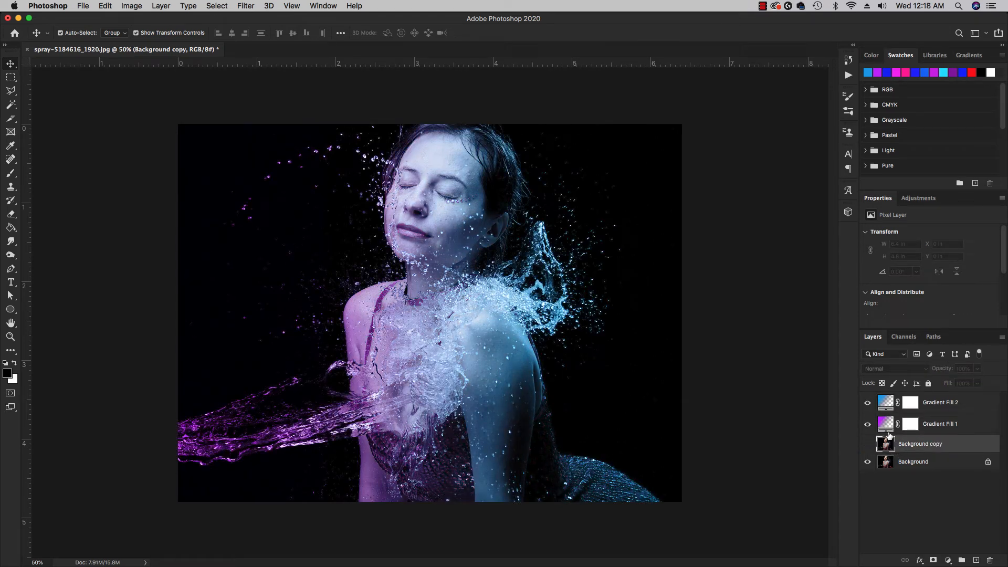
click(867, 443)
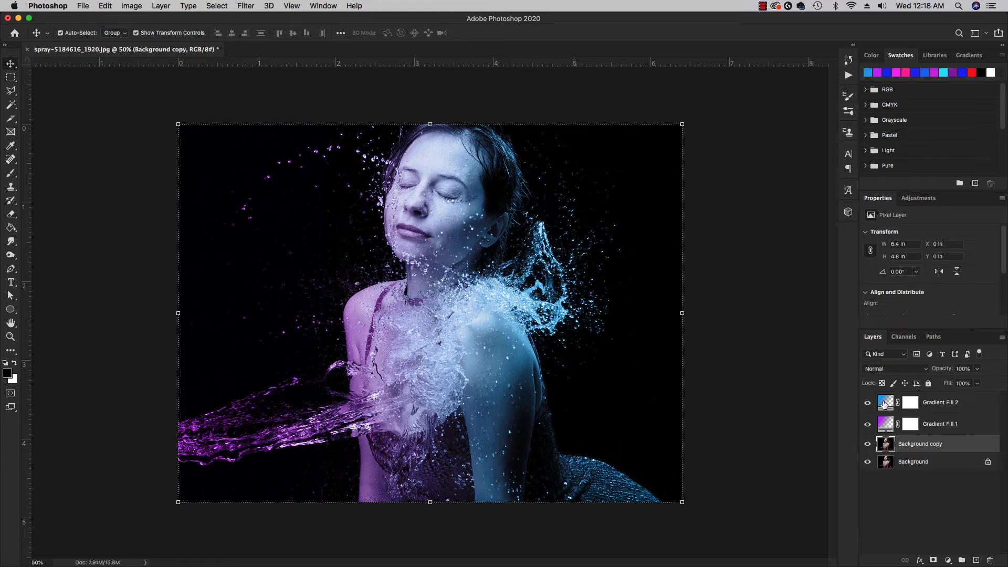
- Add a Curves adjustment layer directly above the blue gradient fill layer
click(951, 408)
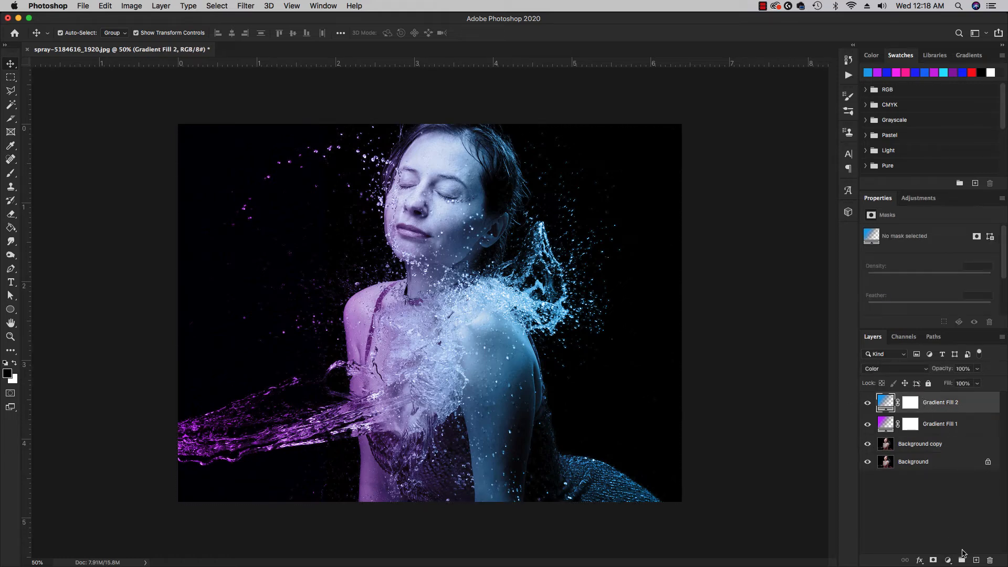
click(948, 560)
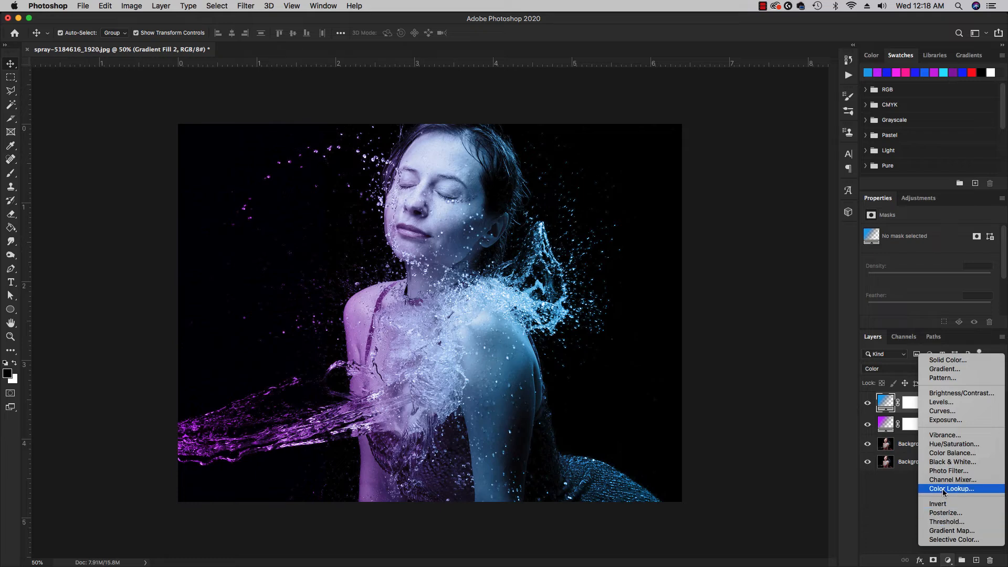
click(942, 410)
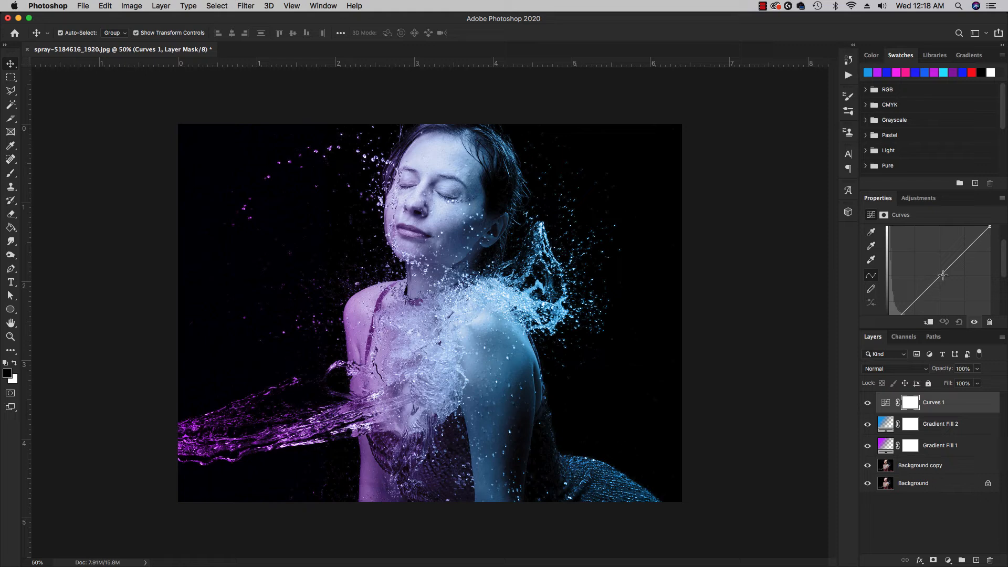
- Shape an S-curve in the Curves adjustment with points at input 85, output 53 and input 157, output 175, and preview its before and after
drag(906, 364, 906, 371)
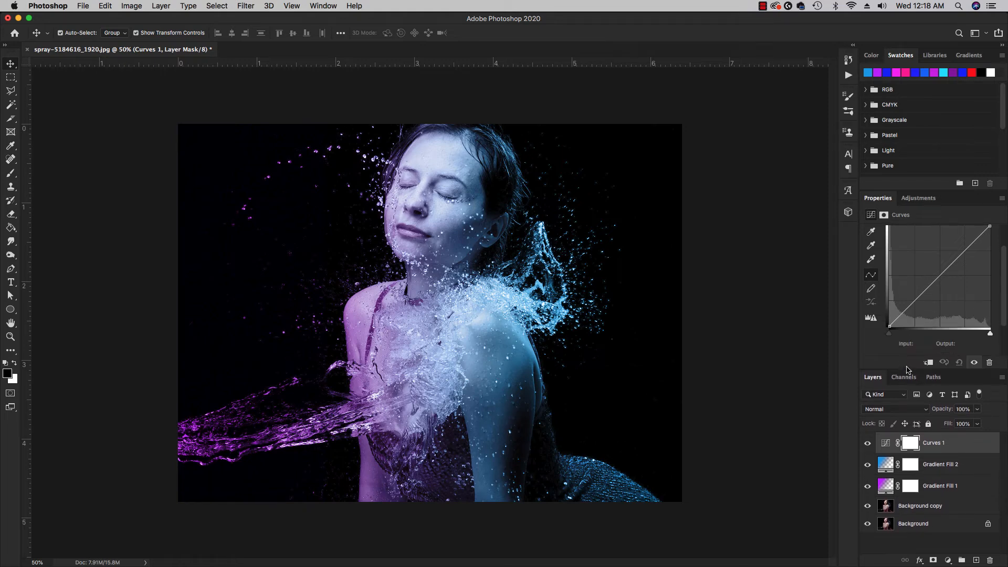
mouse_move(886, 561)
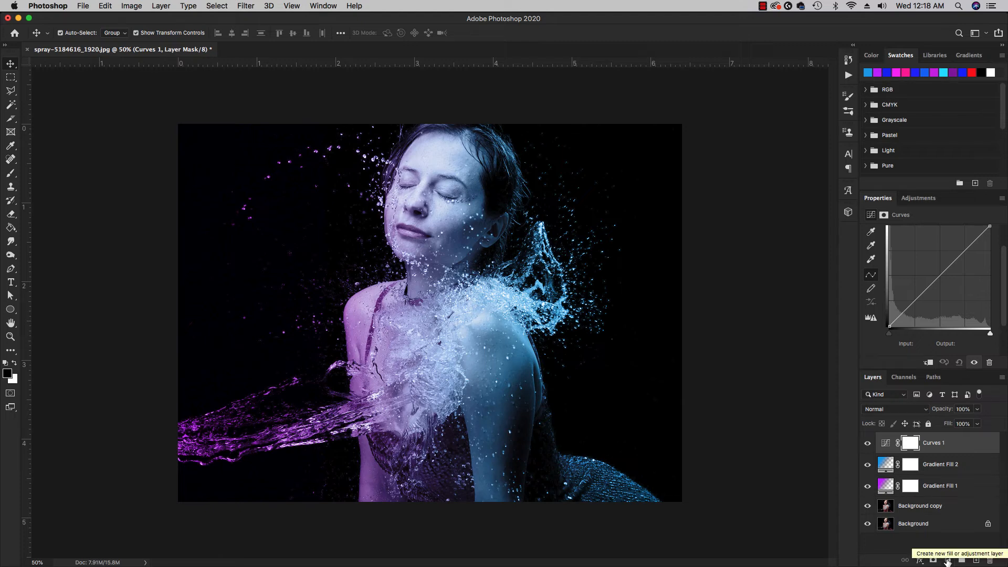
click(947, 560)
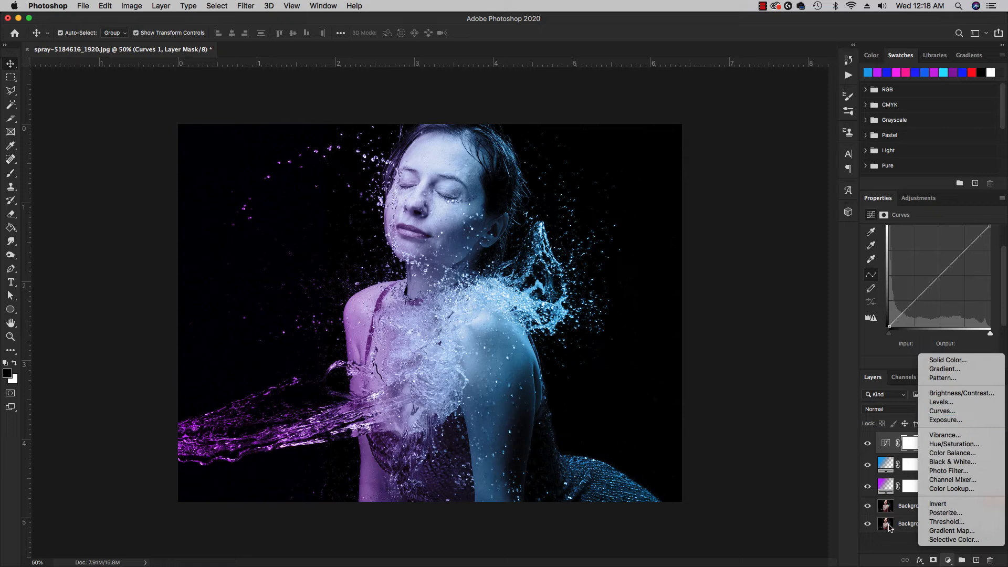
click(885, 552)
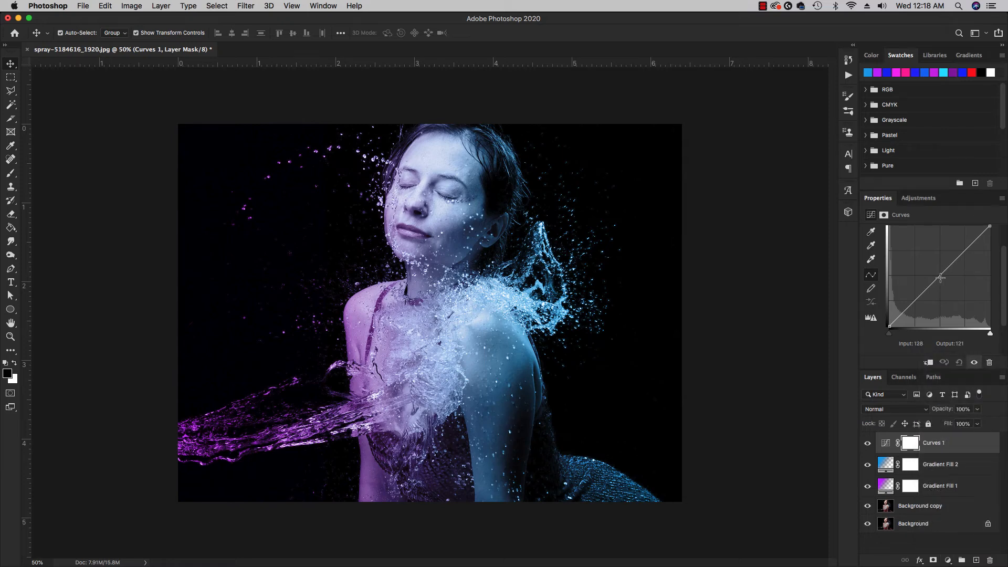
drag(940, 278, 959, 264)
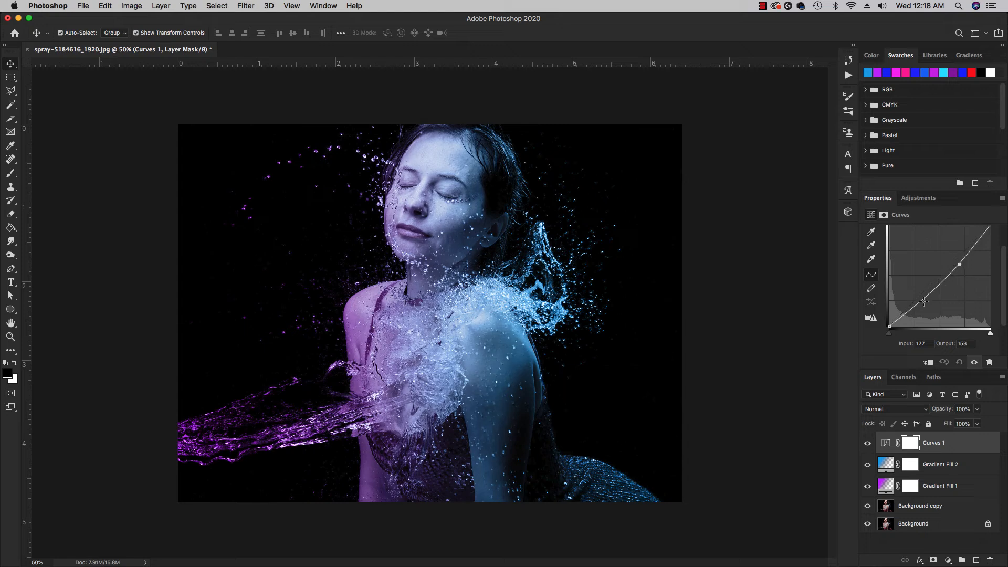
click(917, 304)
drag(918, 304, 923, 303)
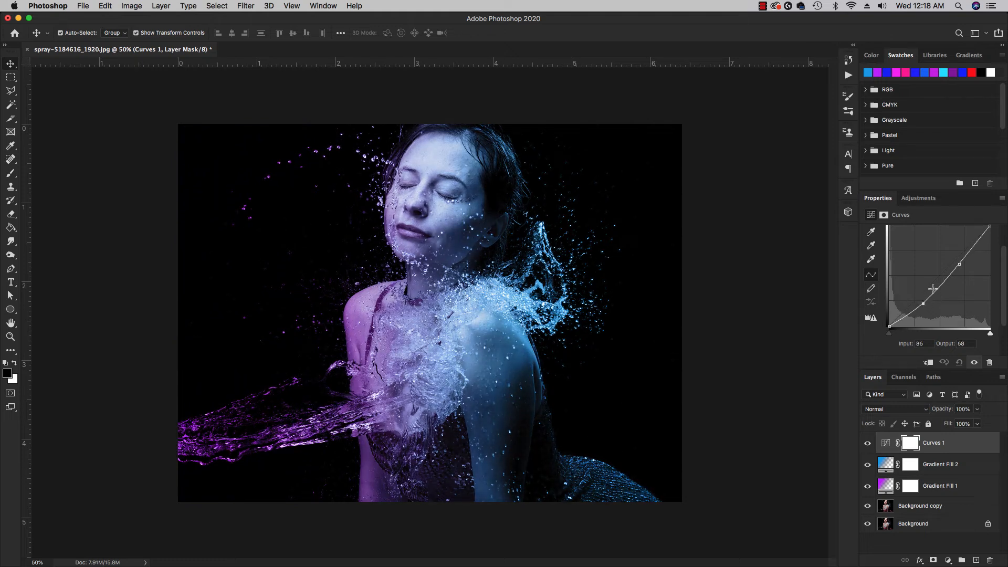
click(959, 264)
drag(959, 264, 950, 257)
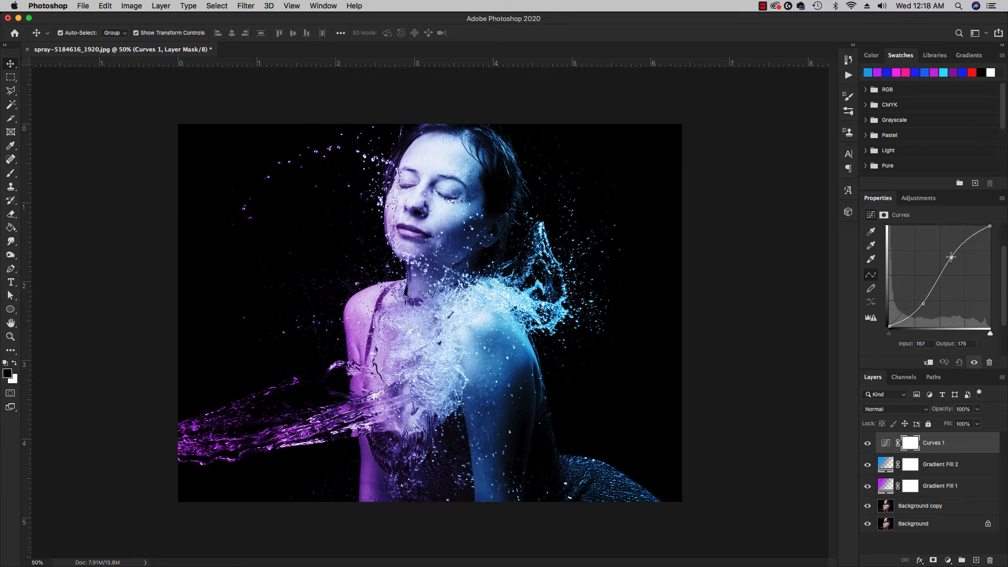
drag(924, 303, 925, 305)
click(868, 444)
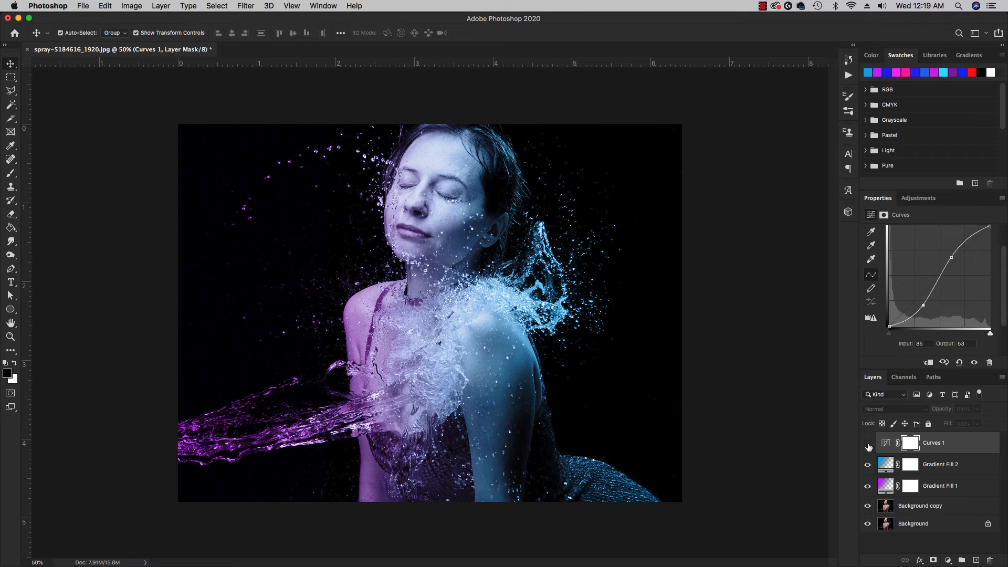
click(867, 444)
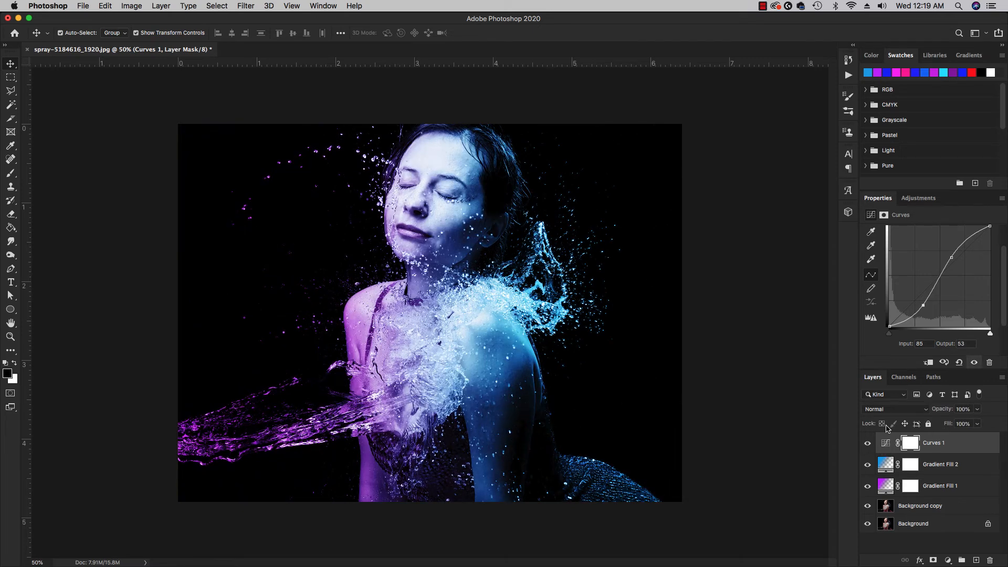
- Lower the Curves 1 layer's opacity to 61% and compare the image with and without the adjustment
click(977, 408)
drag(977, 424, 958, 425)
click(868, 444)
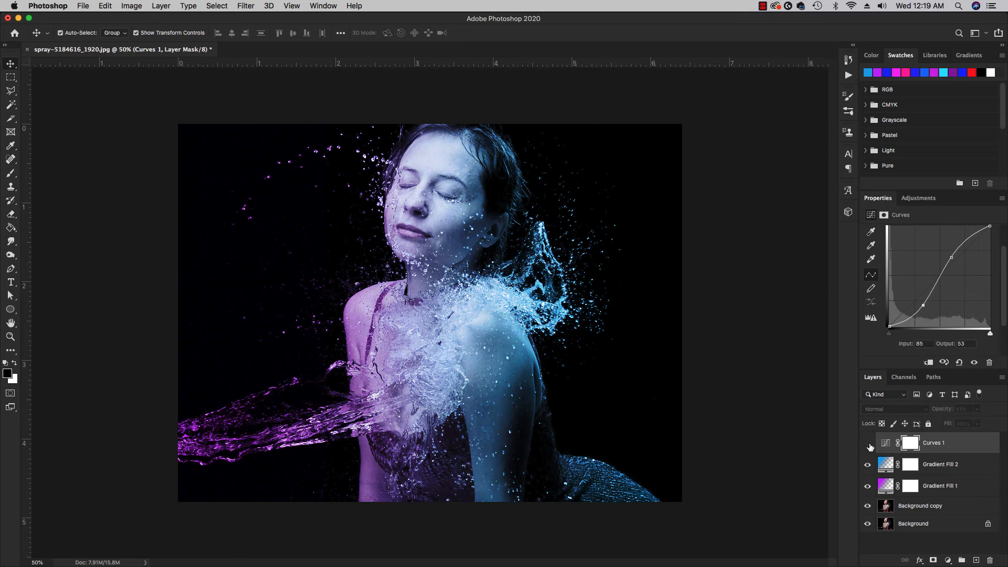
click(868, 444)
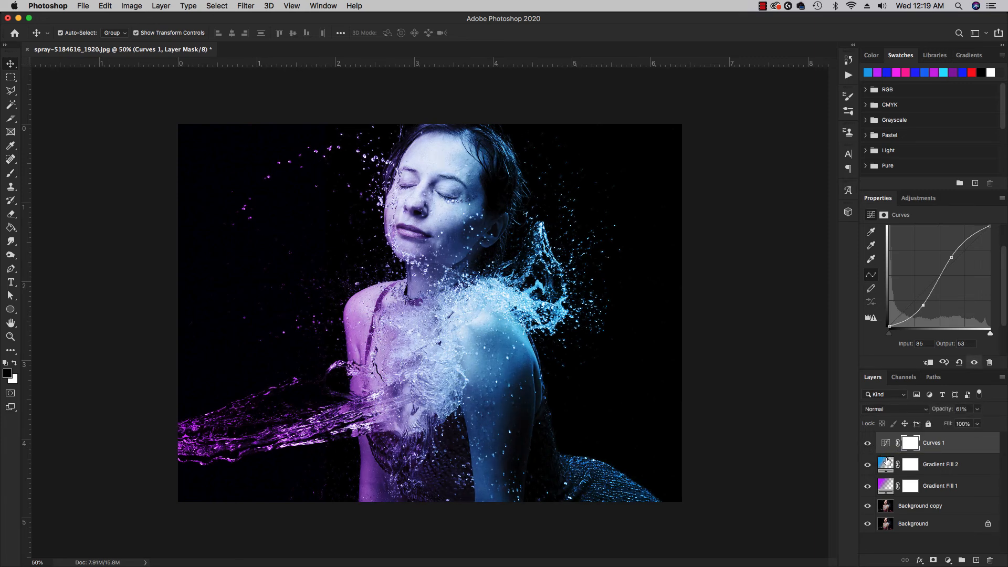
click(868, 445)
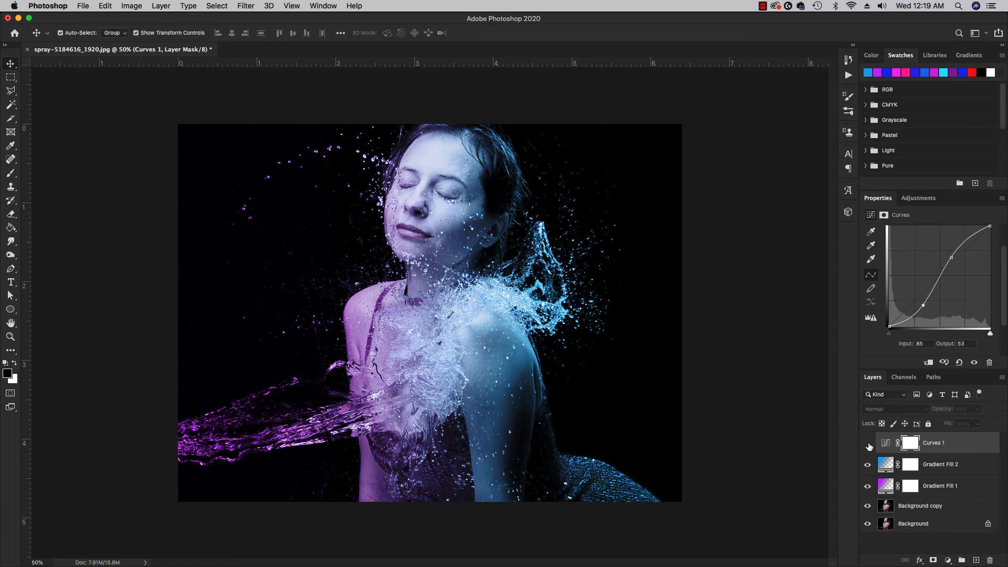
click(869, 444)
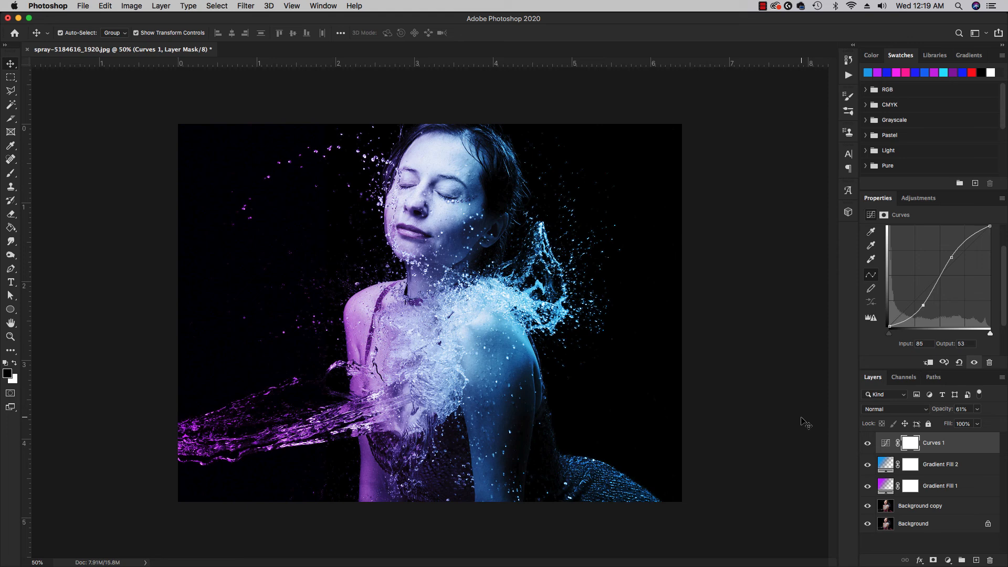
- Change the blue color stop of the Gradient Fill 2 layer to yellow ebdd00 and apply the gradient fill
double_click(885, 464)
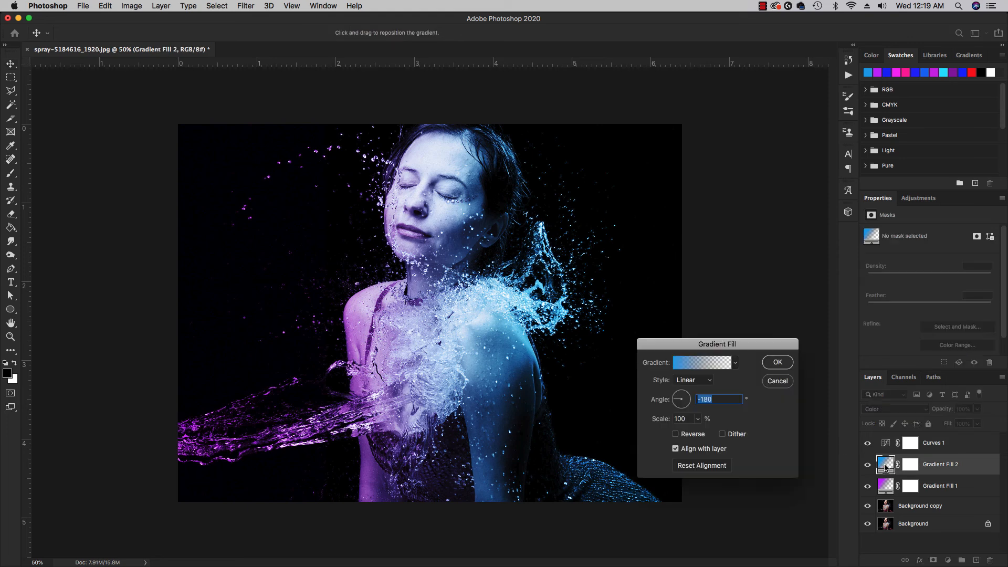
click(694, 366)
click(704, 438)
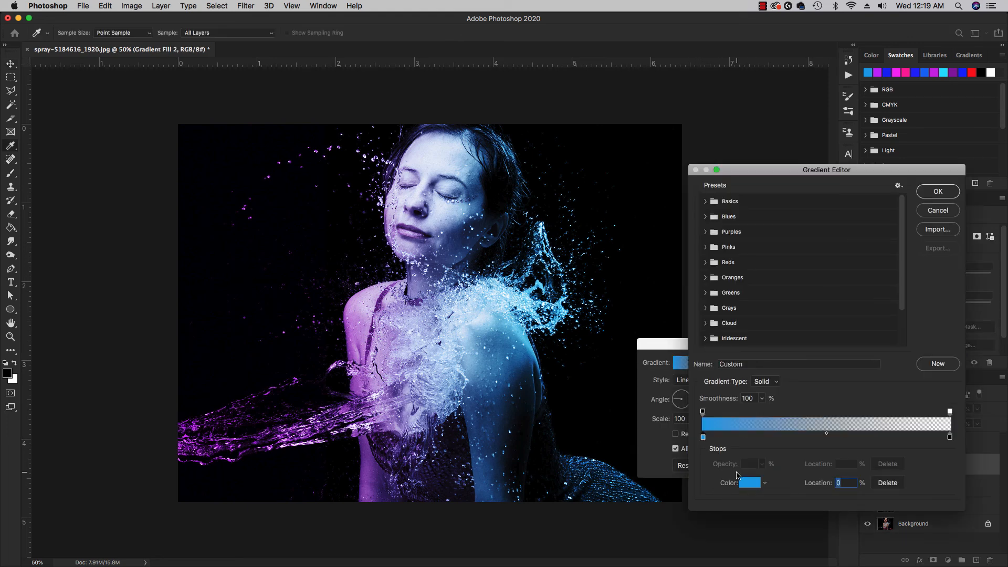
click(748, 483)
click(794, 349)
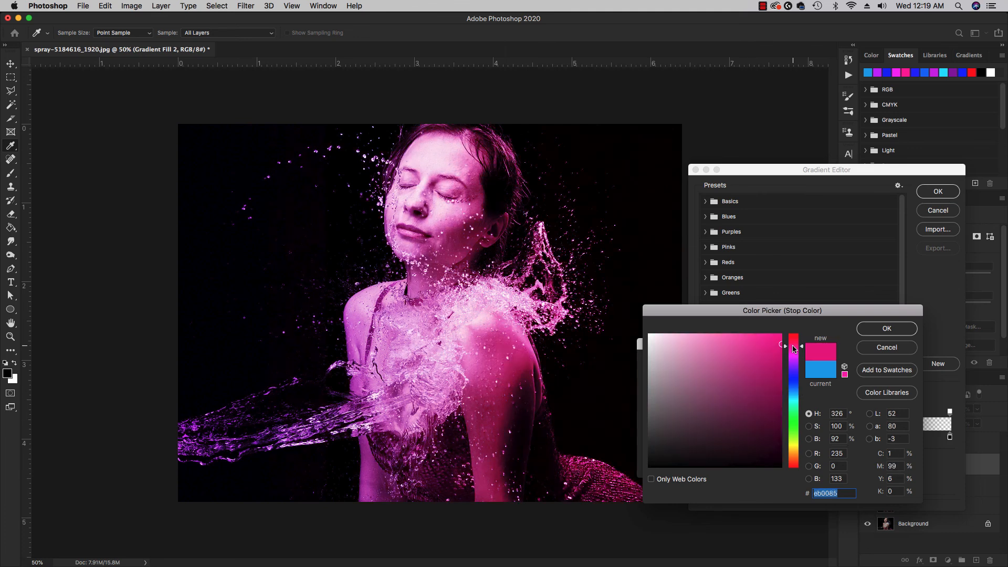
click(794, 422)
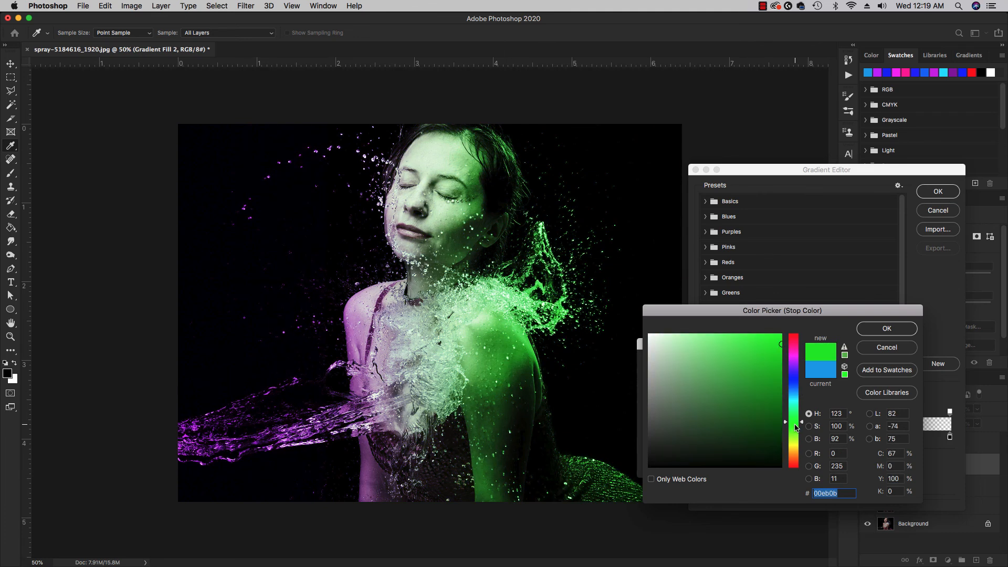
drag(794, 423, 793, 445)
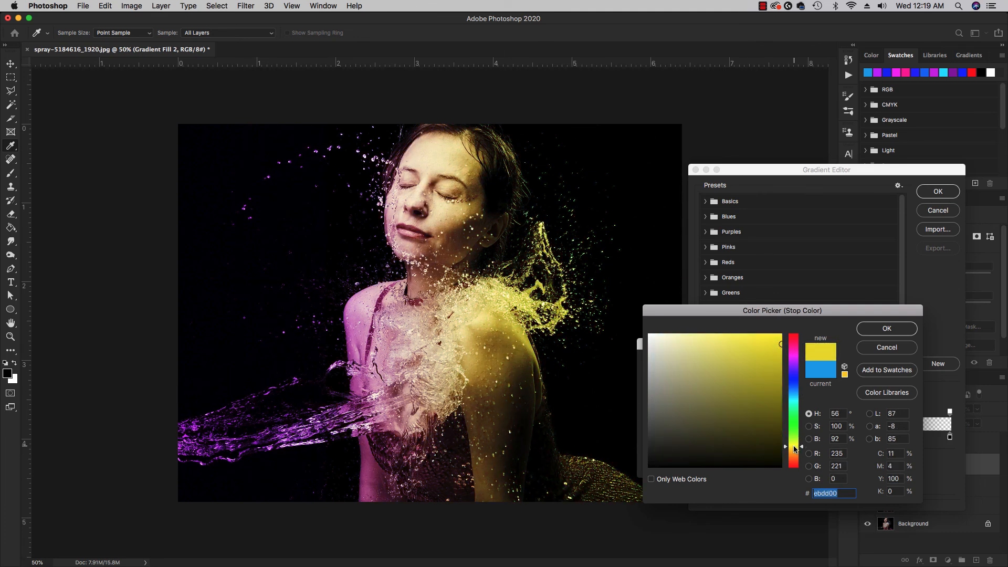
click(886, 331)
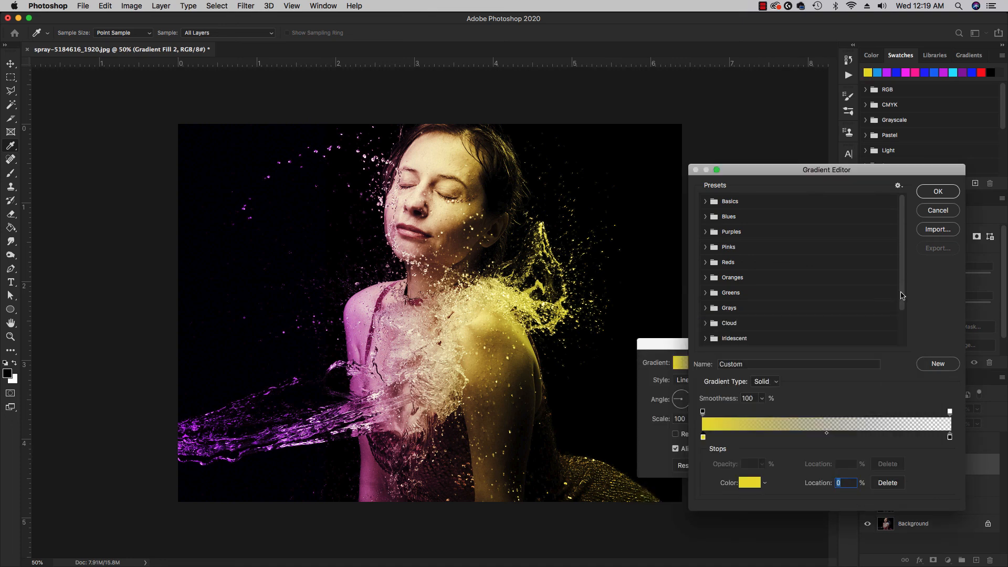
click(938, 191)
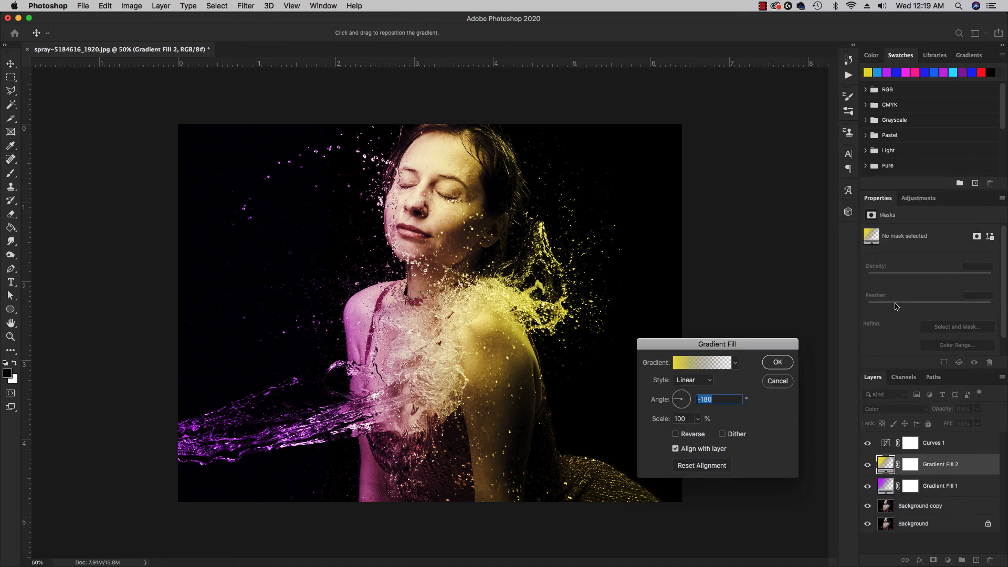
click(777, 362)
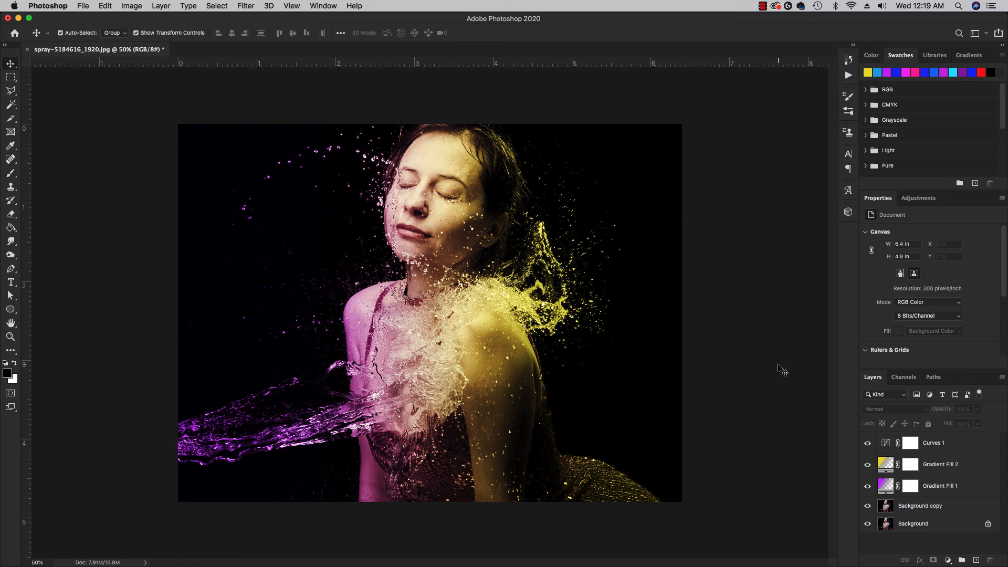